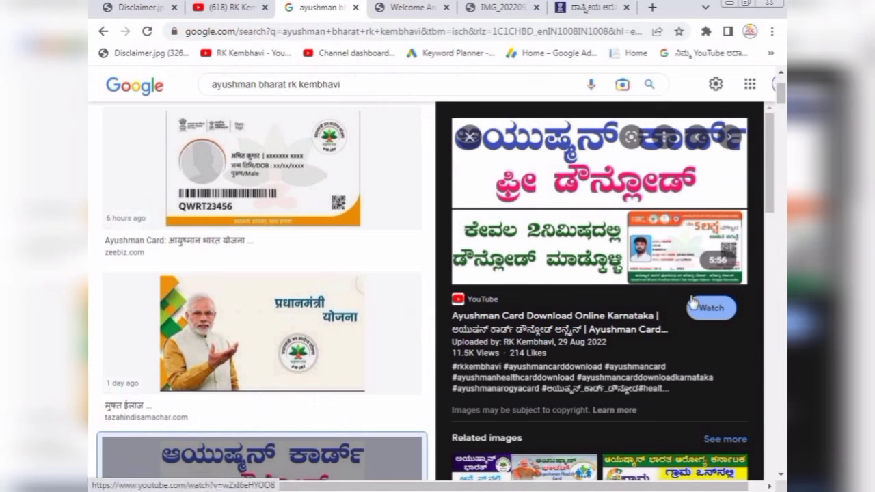
Step: Compare the Ayushman card image results with the newspaper clipping on health cards, ending on arogya.karnataka.gov.in
click(415, 13)
click(505, 9)
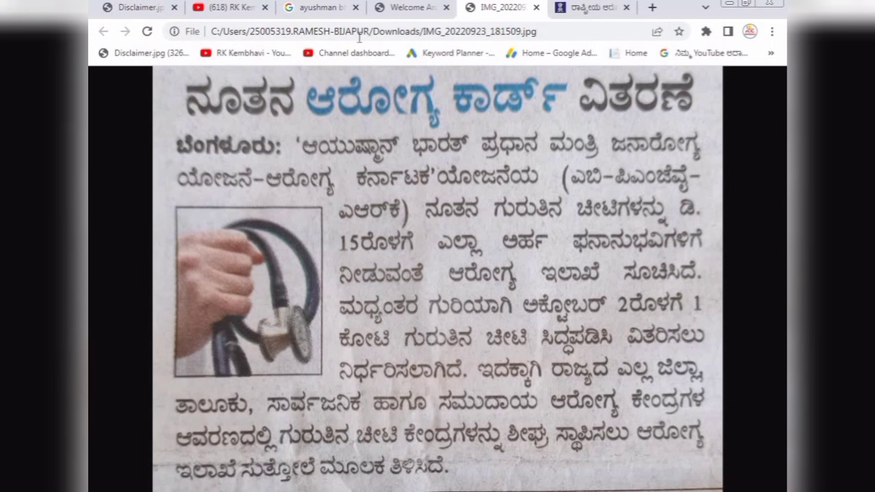
click(318, 8)
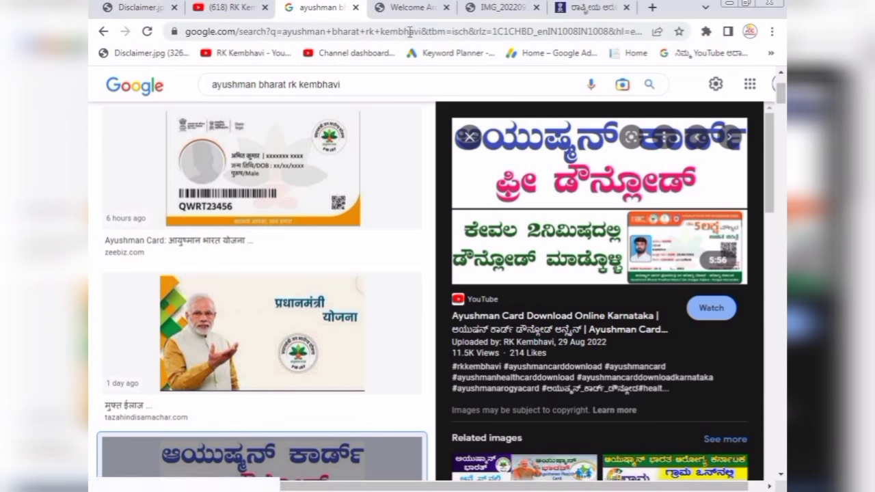
click(497, 8)
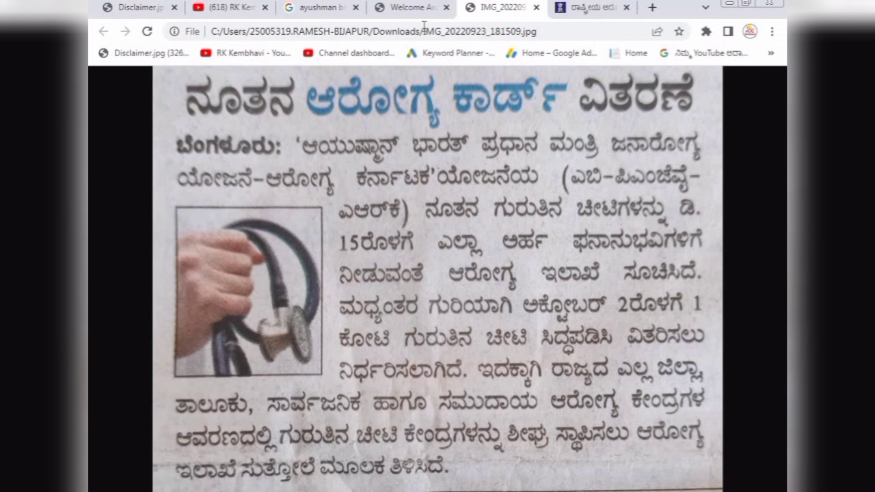
click(319, 8)
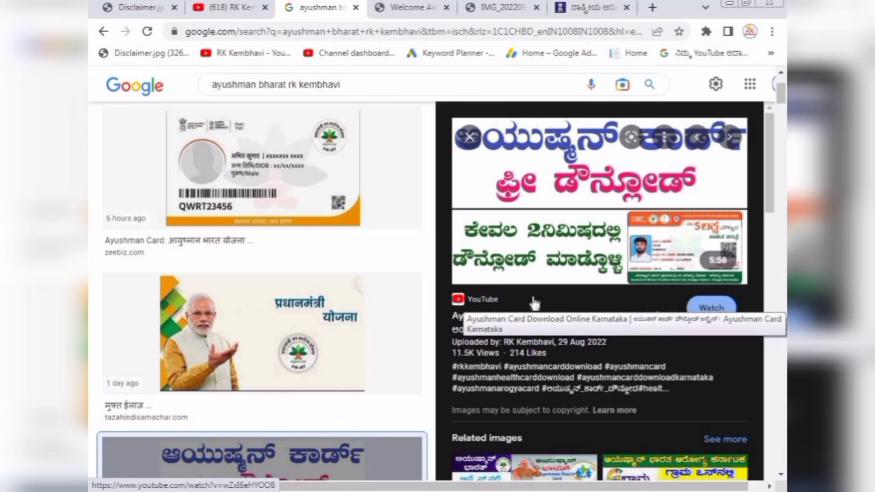
click(402, 11)
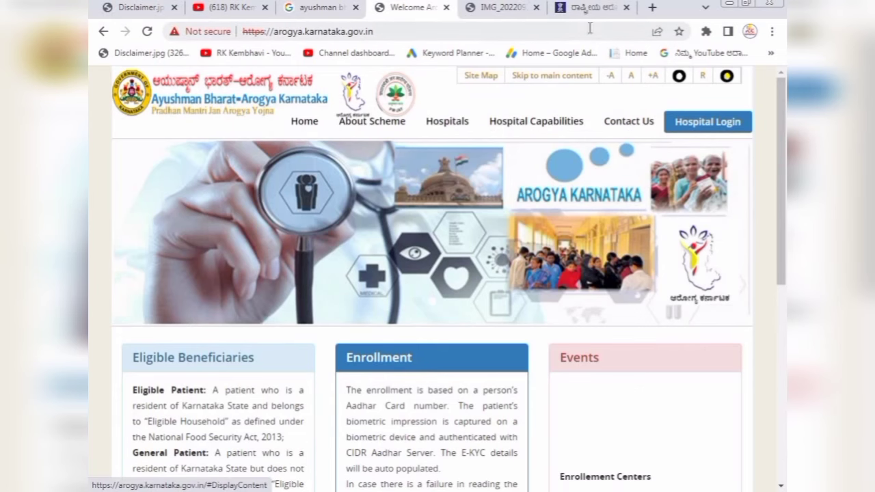
Step: Switch to the setu.pmjay.gov.in tab showing the How To Get Ayushman Card section
click(581, 8)
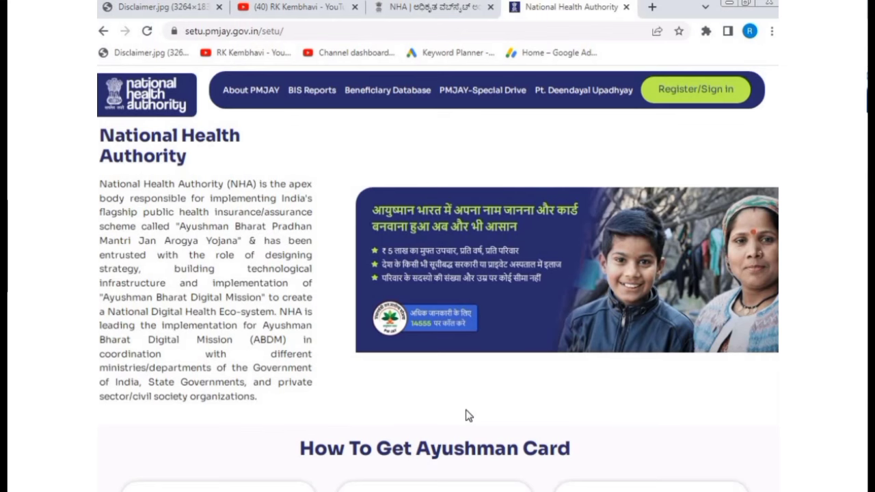
scroll(465, 416, down, 3)
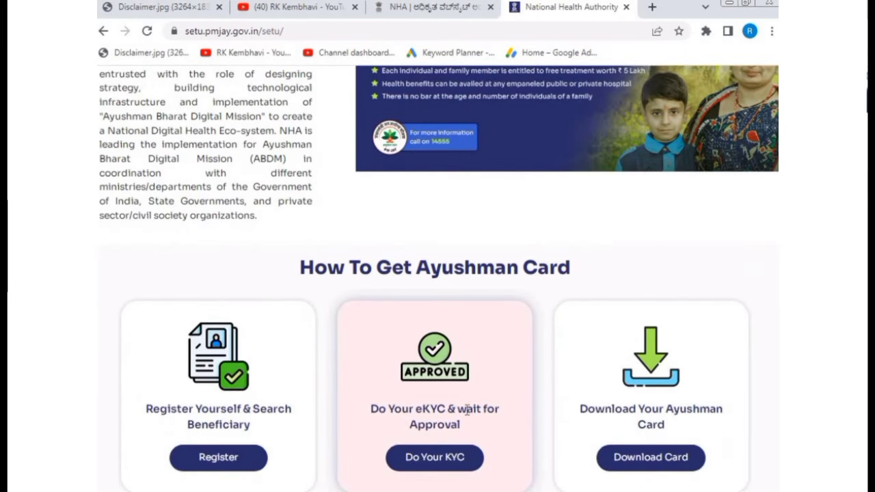
scroll(469, 410, down, 1)
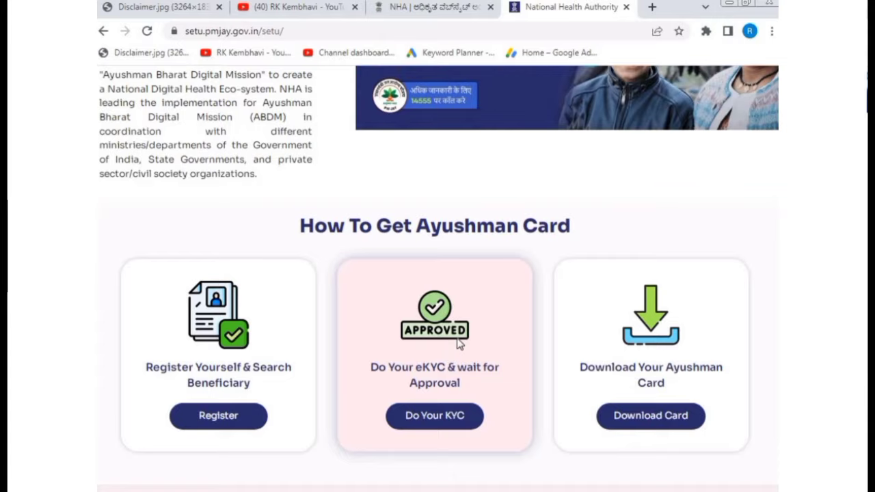
scroll(570, 374, up, 3)
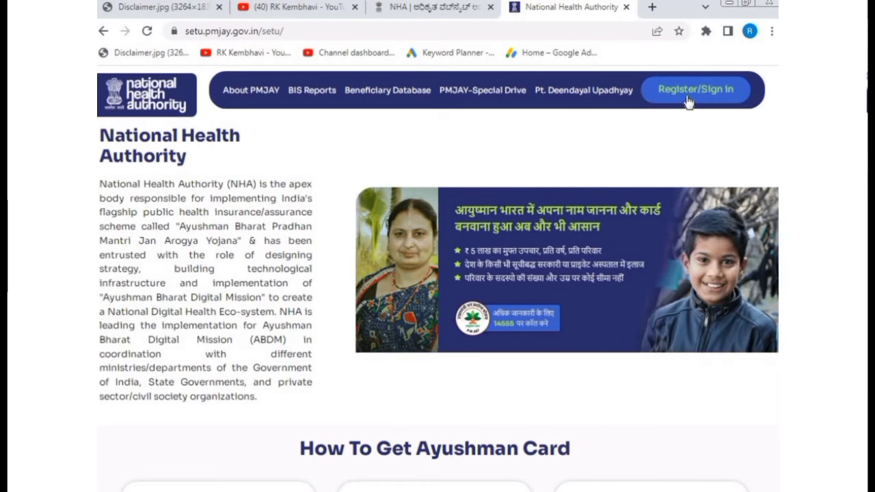
Step: Register a new self-user account with state KARNATAKA and return to the Sign In page
click(688, 101)
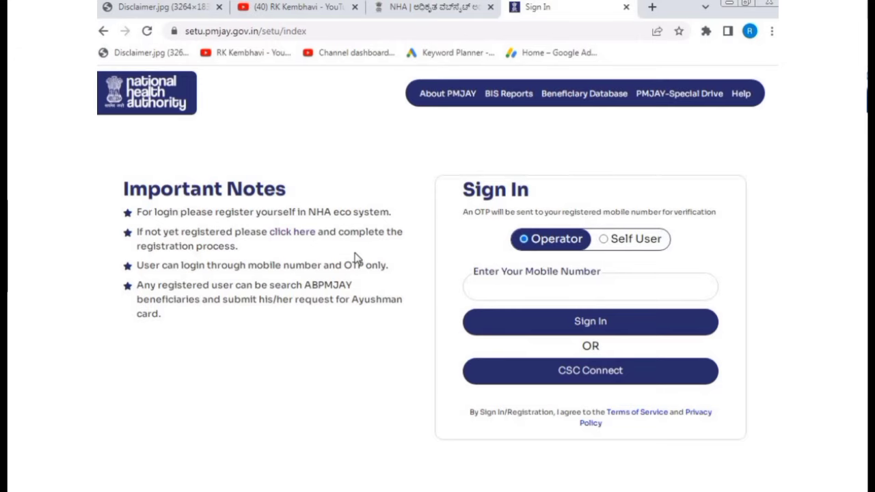
click(287, 234)
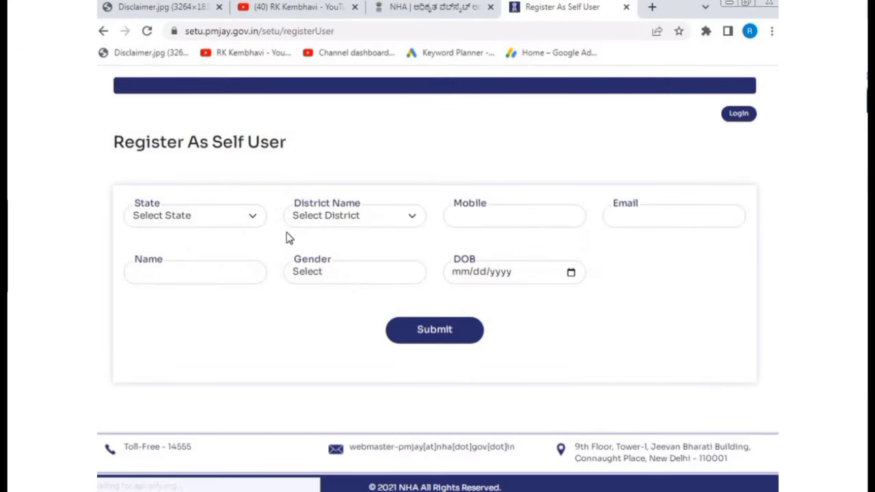
click(215, 221)
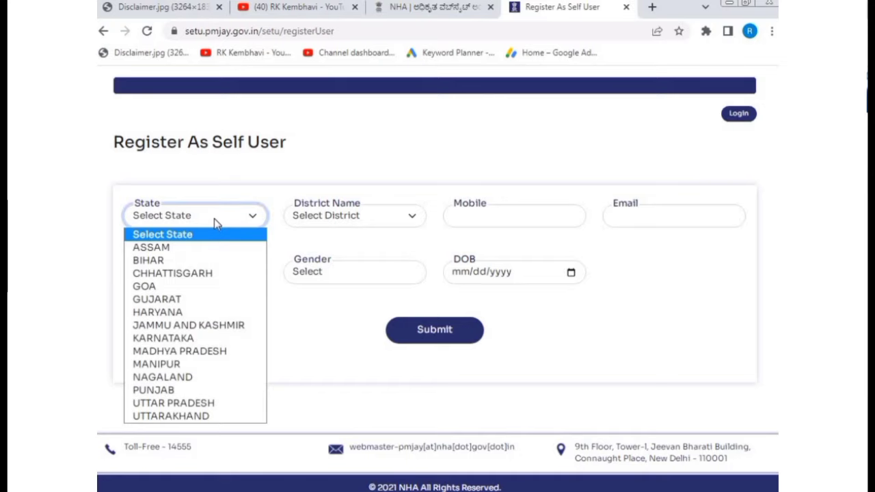
click(190, 336)
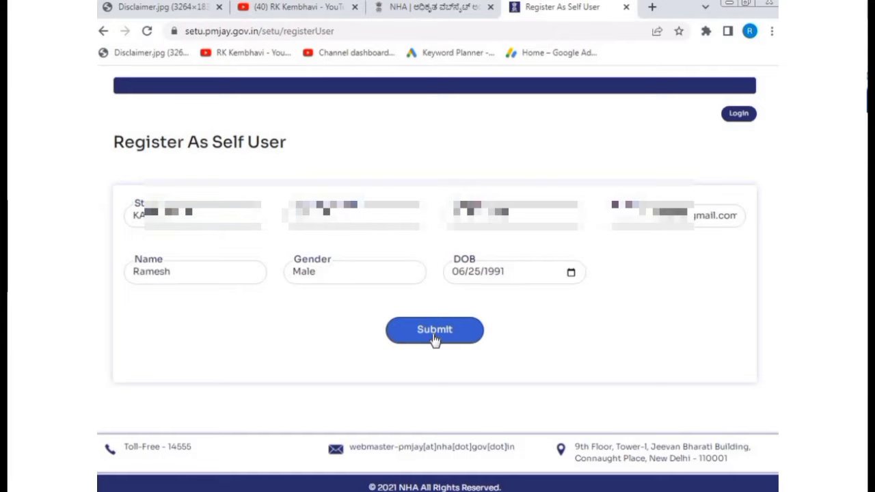
click(432, 335)
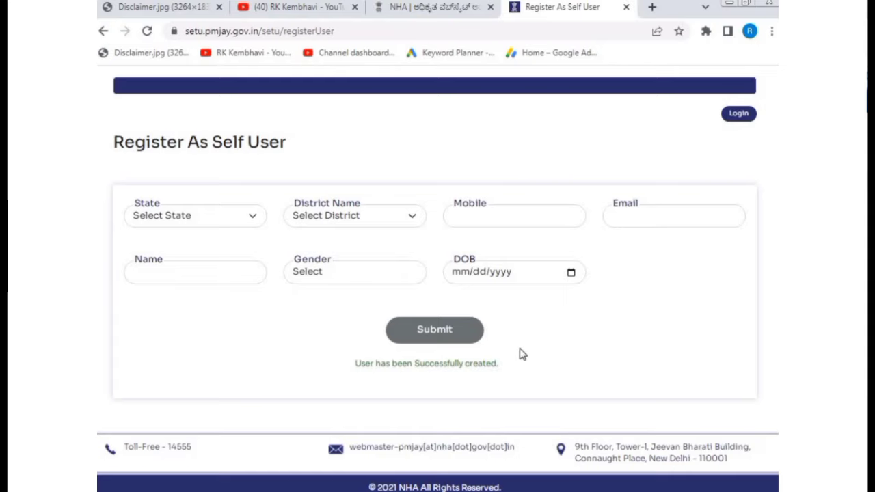
click(738, 116)
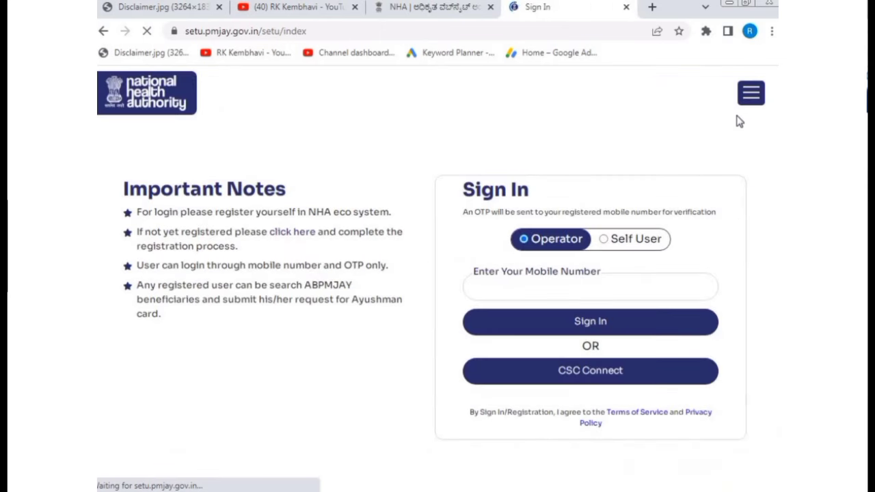
Step: Sign in as a Self User with the saved mobile number and the pasted OTP
click(604, 240)
click(588, 287)
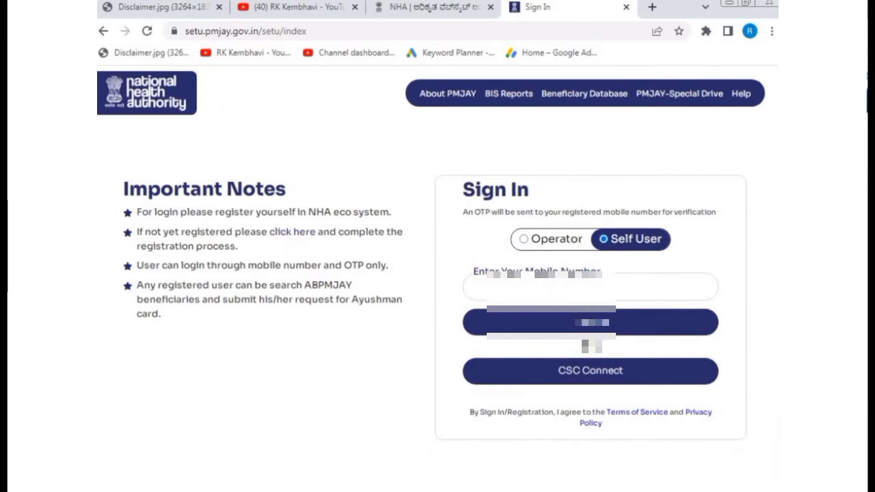
click(561, 321)
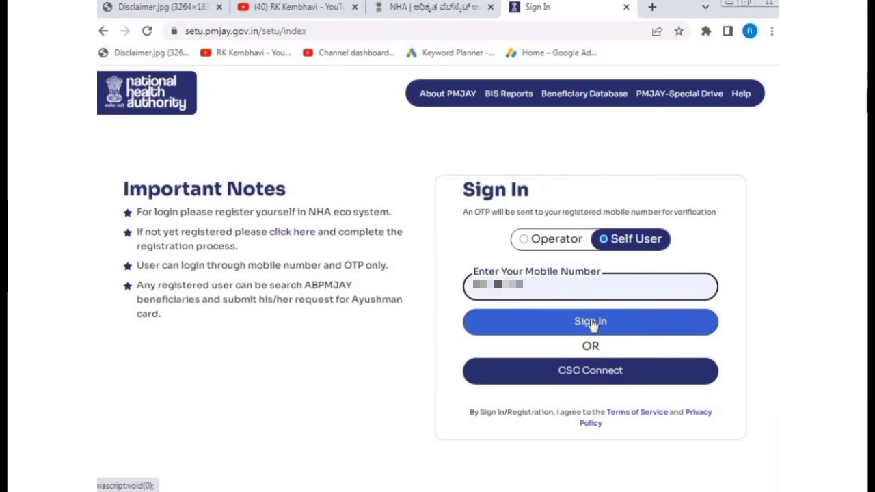
click(592, 323)
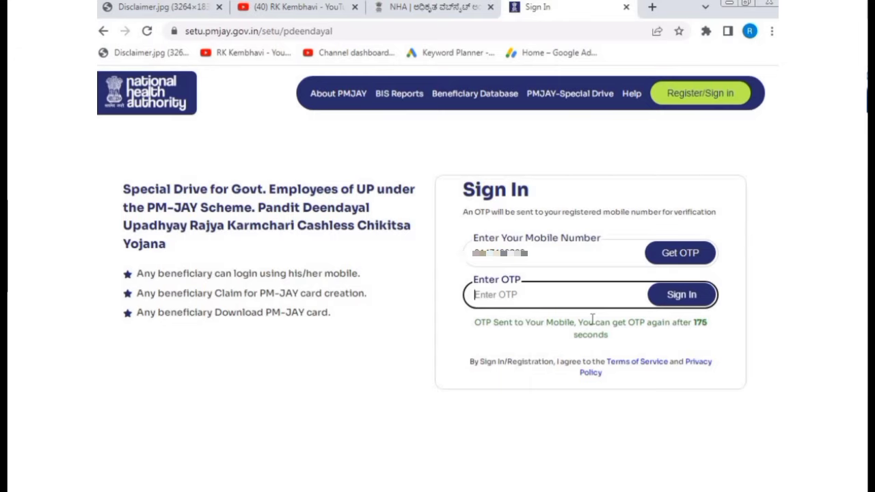
key(ctrl+v)
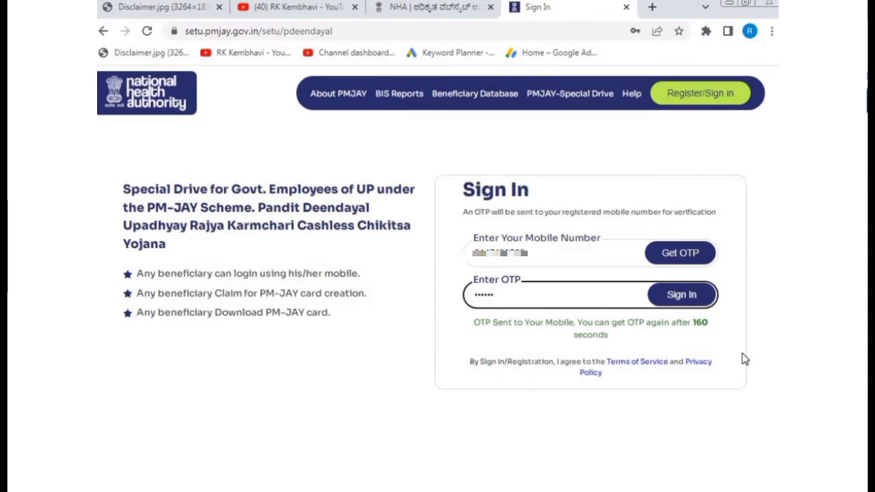
click(679, 301)
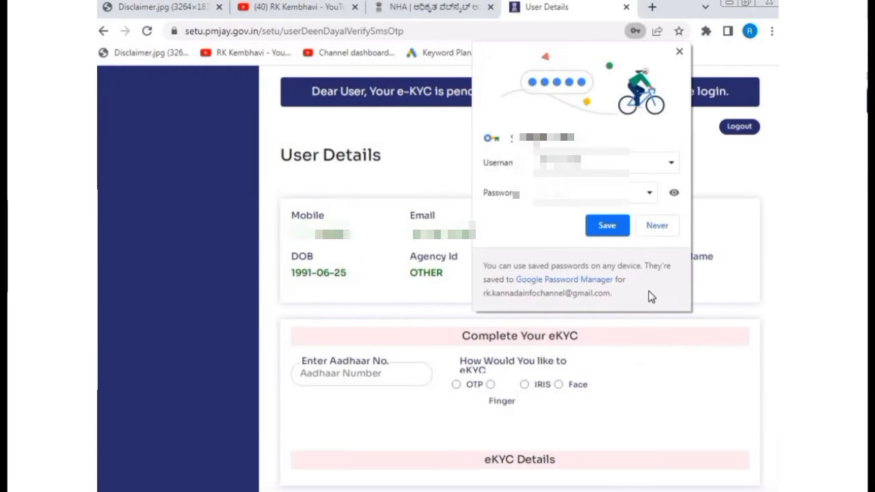
Step: Dismiss the save-password prompt, choose OTP as the eKYC method and request an Aadhaar OTP
click(695, 401)
scroll(695, 402, down, 1)
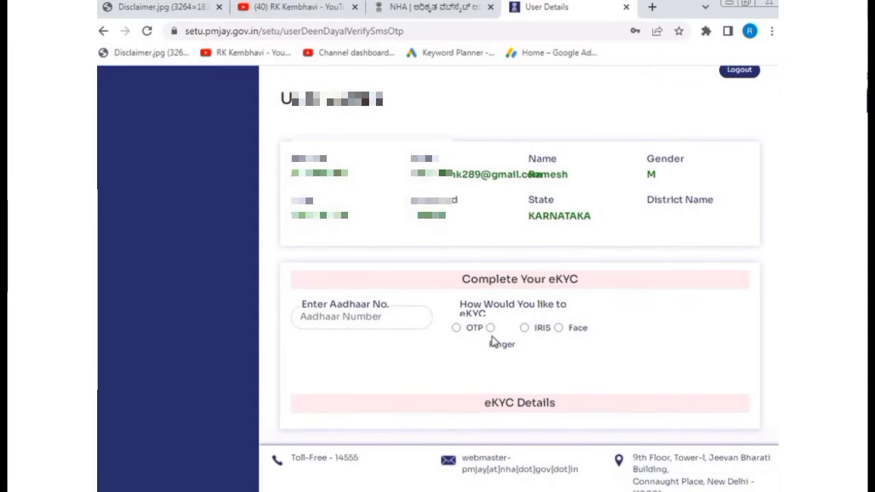
click(456, 328)
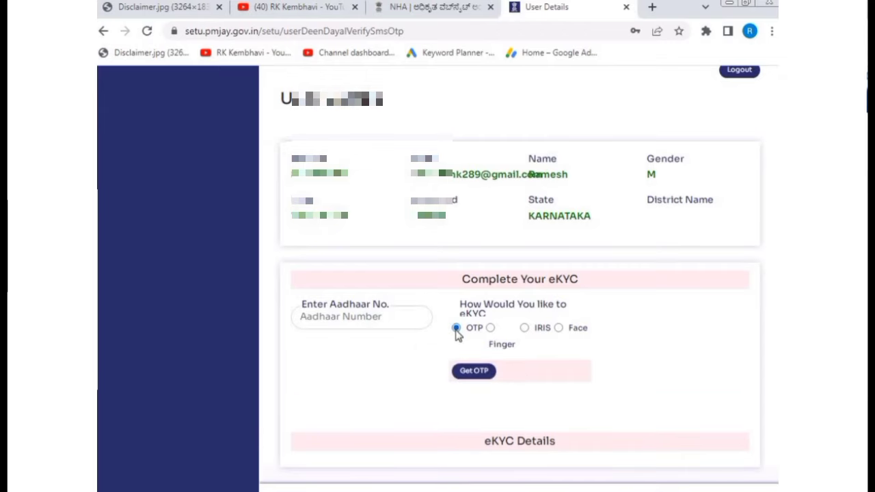
scroll(667, 365, down, 1)
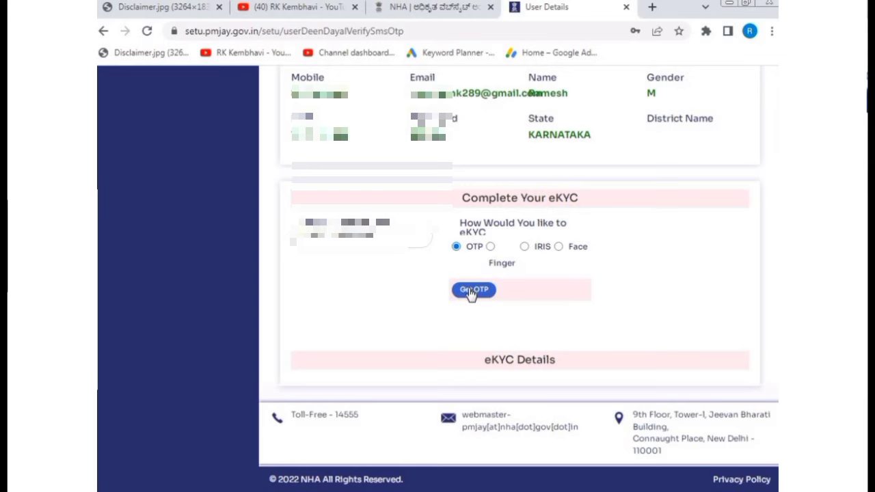
click(470, 290)
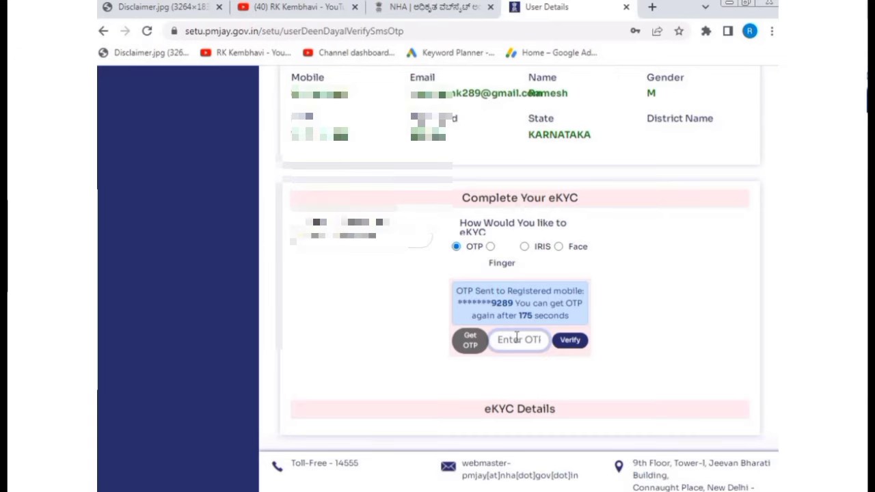
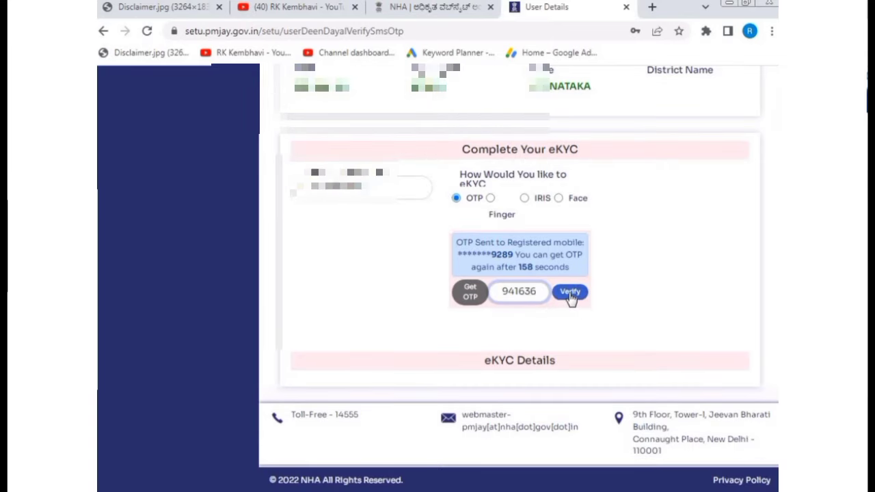
Step: Enter and verify the received Aadhaar OTP, then submit the eKYC details
click(570, 293)
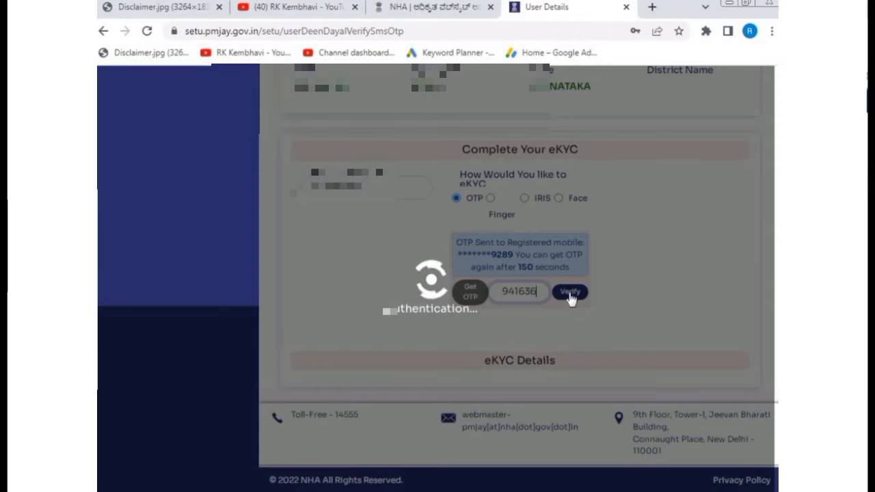
key(ctrl+minus)
key(ctrl+minus)
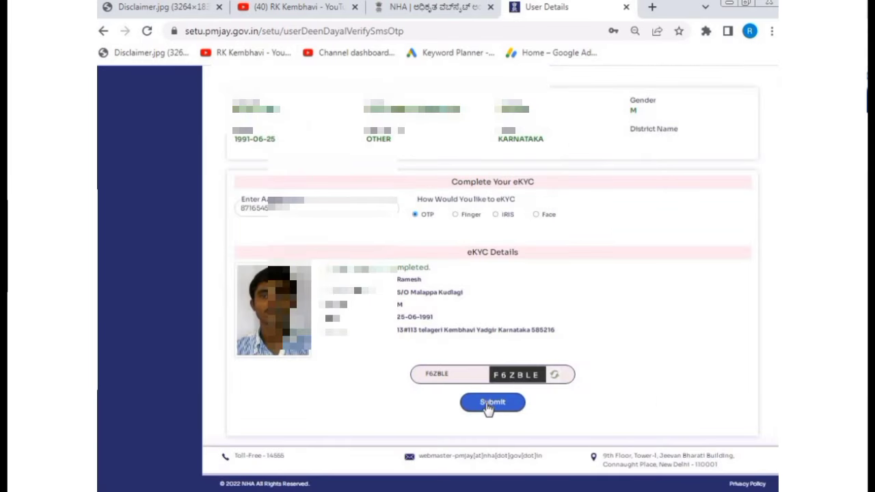
click(487, 404)
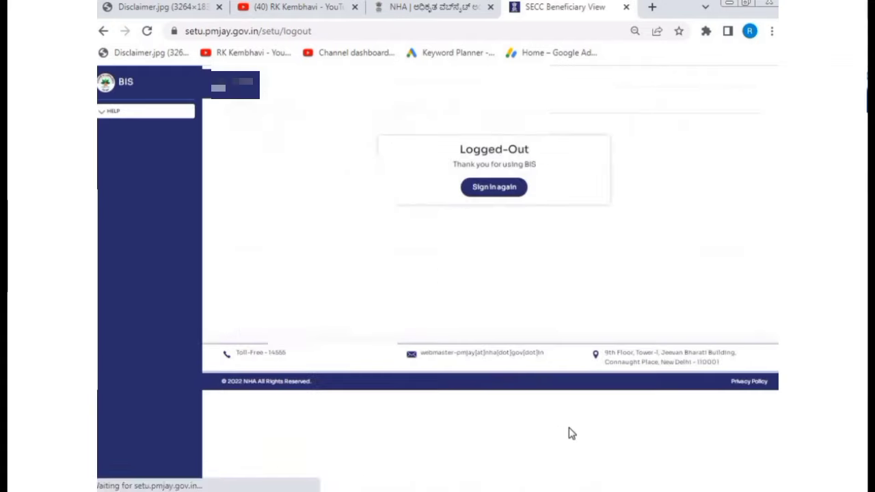
Step: Sign back in as a Self User using the registered mobile number and a new OTP
click(506, 189)
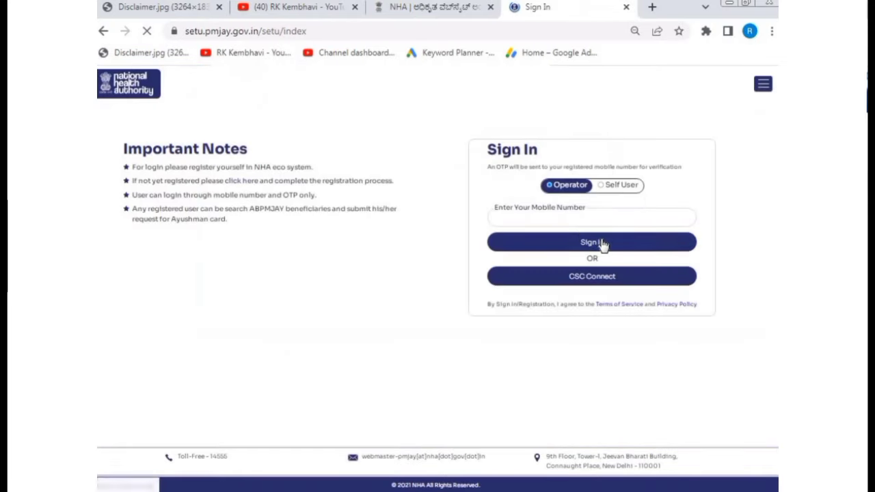
click(602, 188)
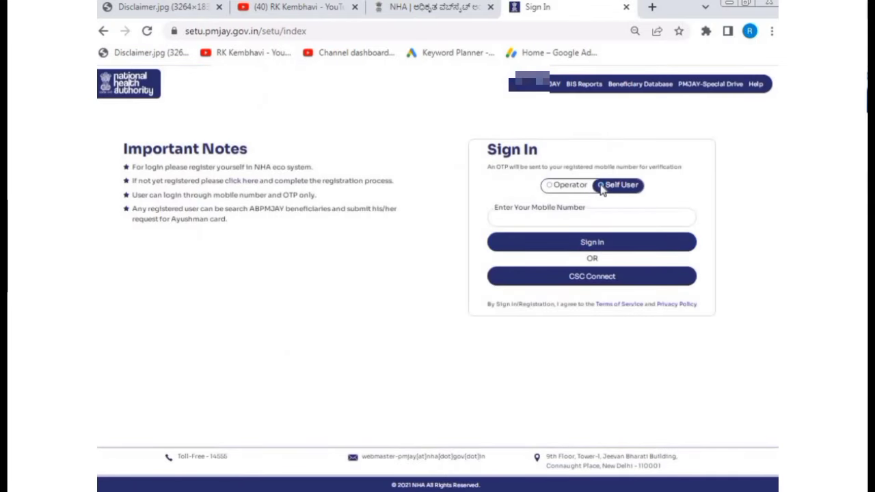
click(574, 216)
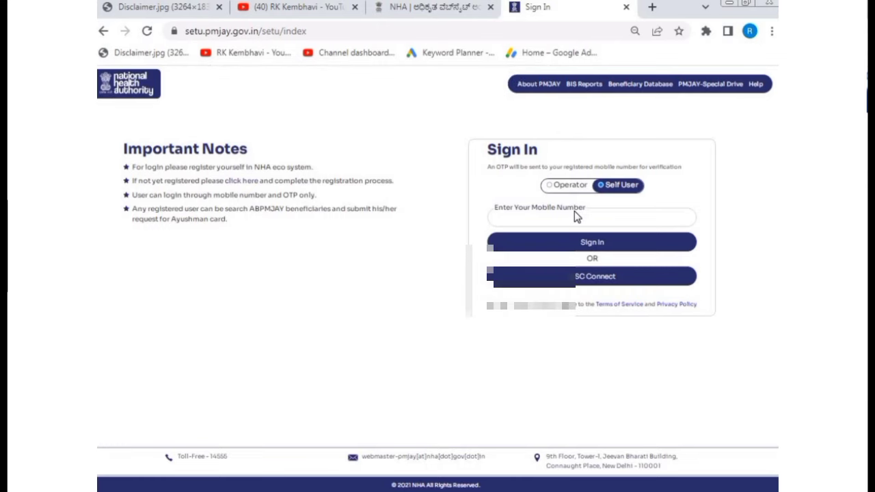
key(ctrl+0)
click(593, 329)
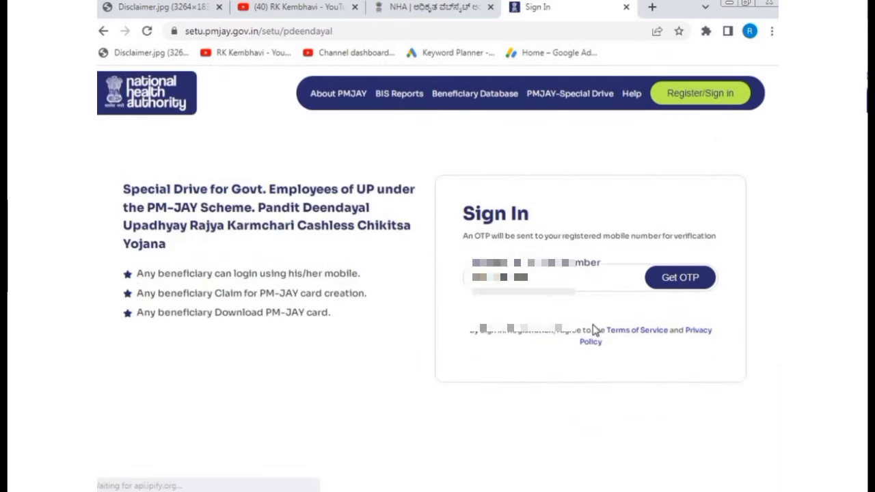
click(679, 280)
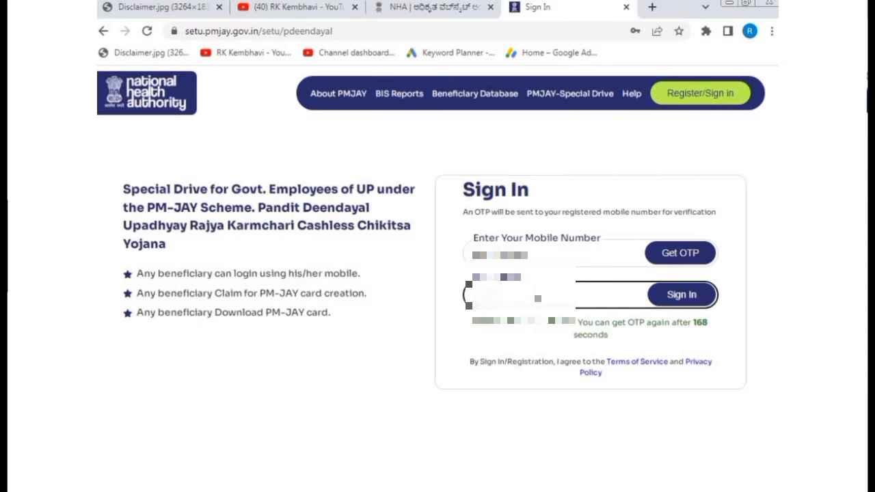
click(681, 300)
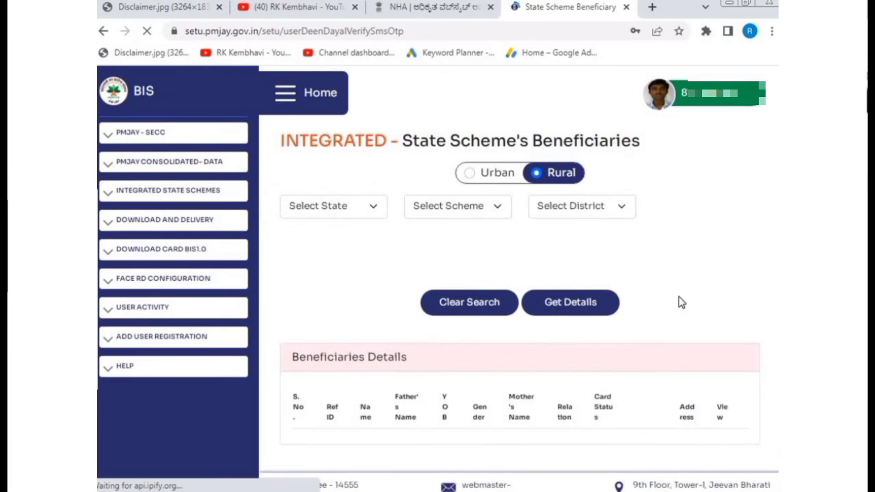
Step: Open the Search By ID form under Integrated State Schemes
key(ctrl+minus)
key(ctrl+minus)
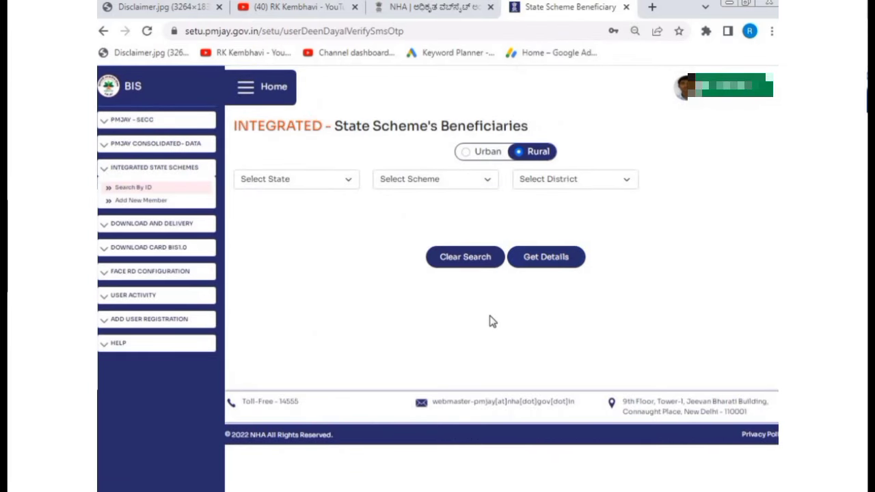
key(ctrl+plus)
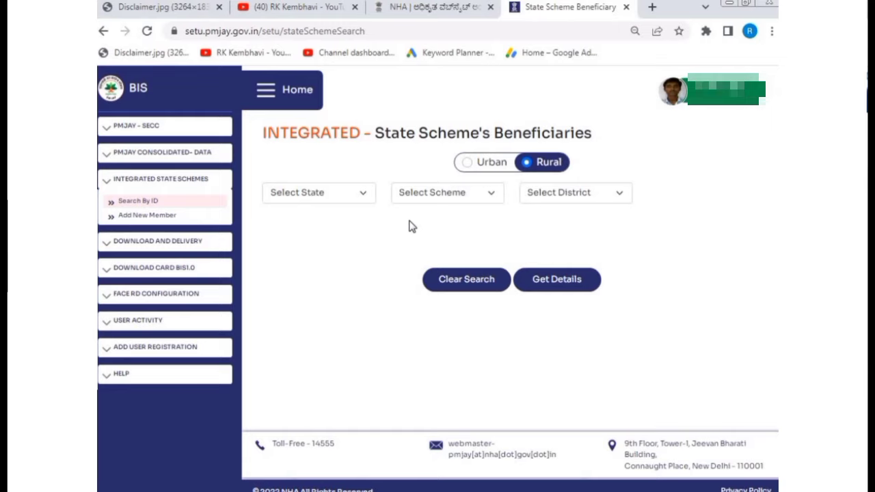
click(158, 189)
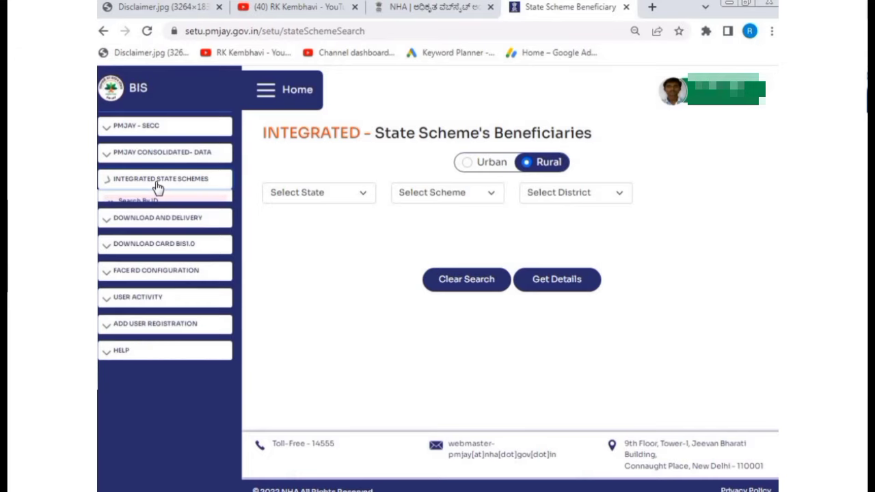
click(157, 190)
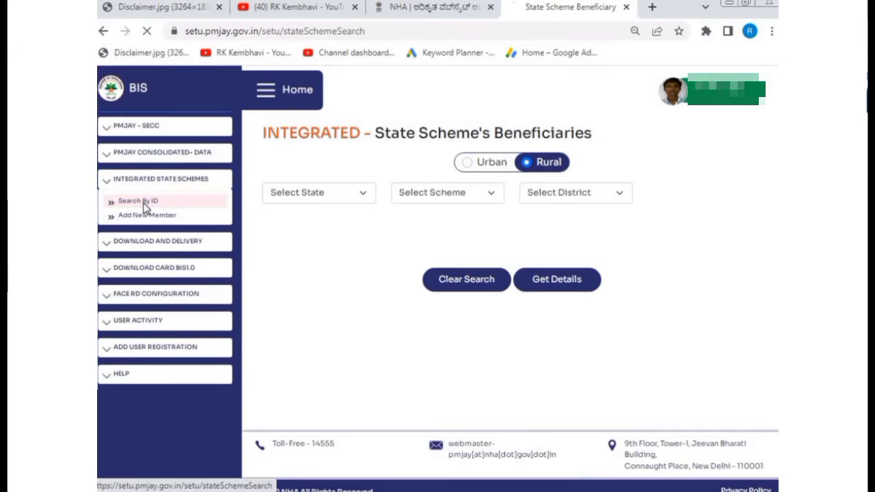
click(146, 204)
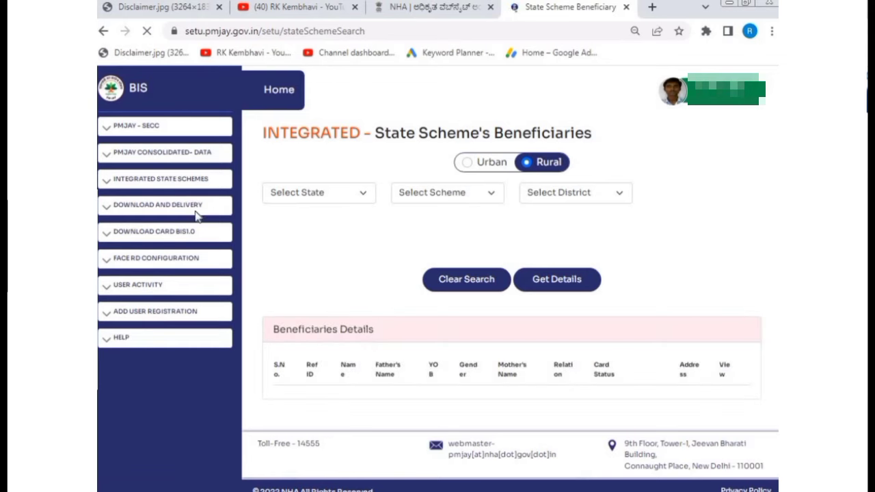
Step: Select state KARNATAKA, scheme KUTUMBA and ID type AADHAAR
click(331, 200)
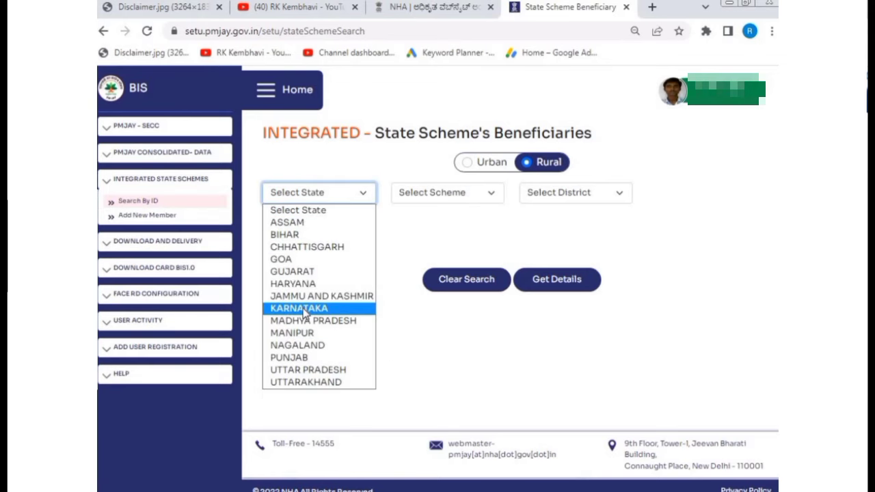
click(305, 313)
click(439, 200)
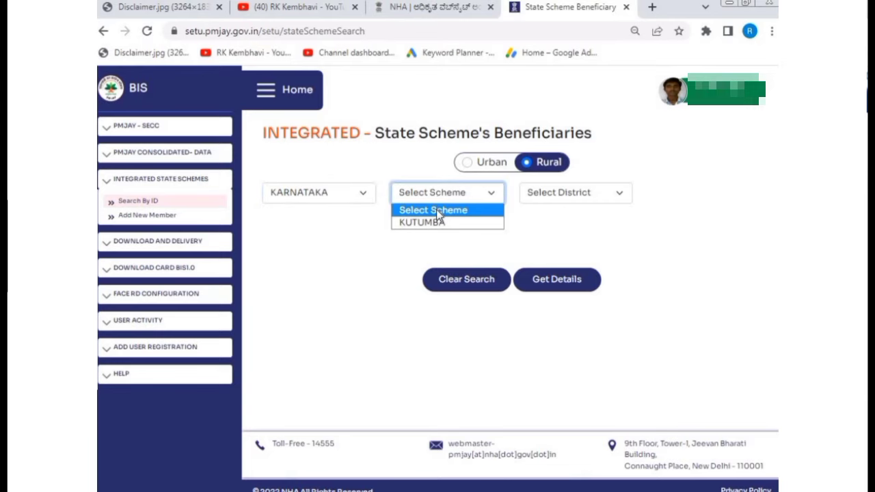
click(438, 222)
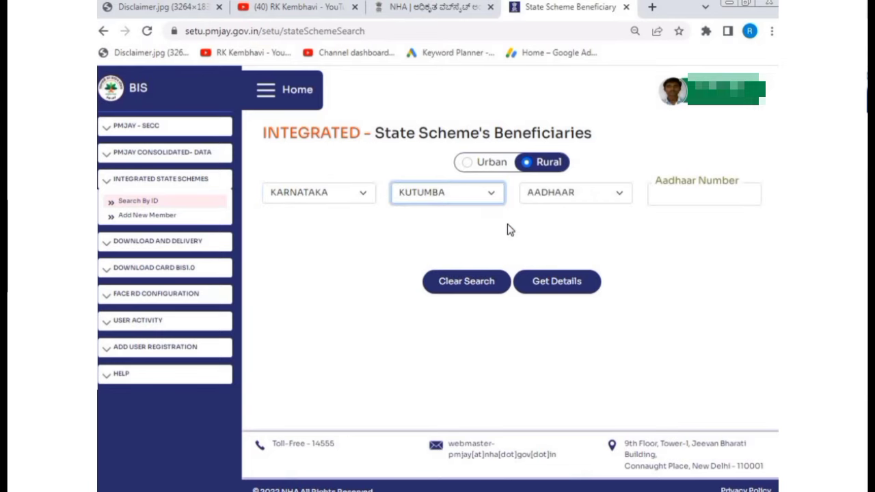
click(585, 200)
click(586, 199)
click(586, 200)
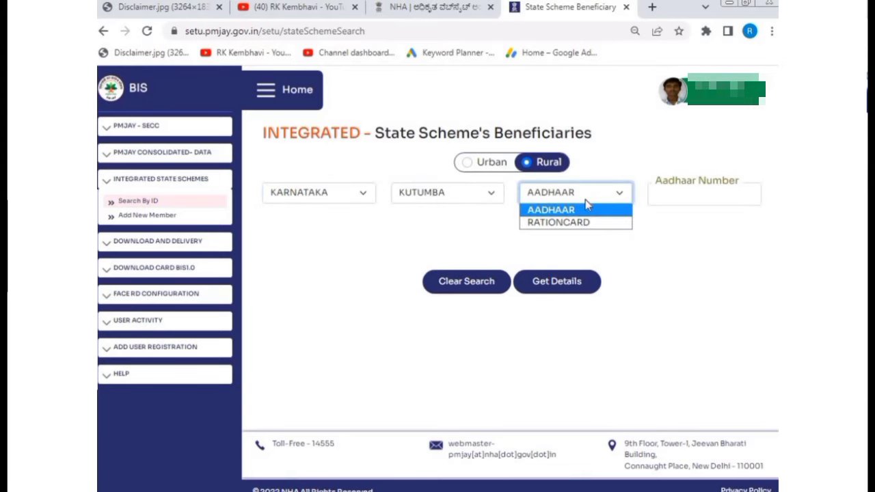
click(586, 211)
Step: Paste the beneficiary's Aadhaar number and fetch the matching beneficiary record
click(686, 198)
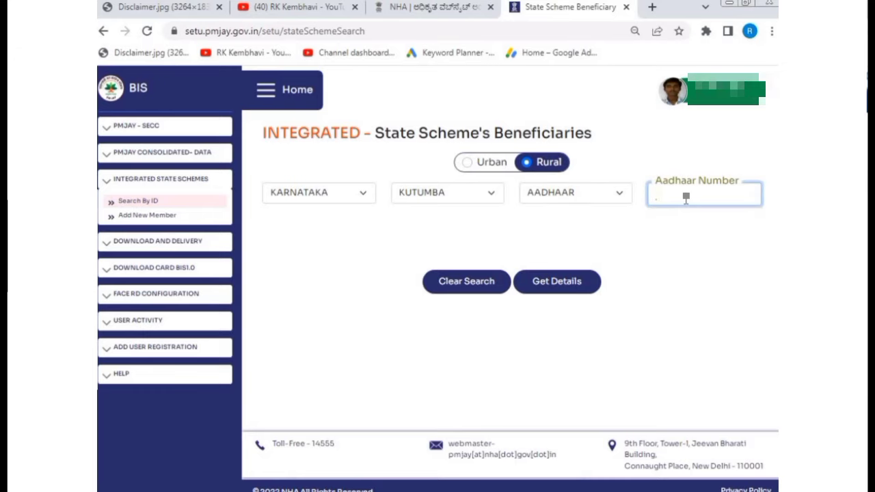
key(ctrl+v)
click(546, 283)
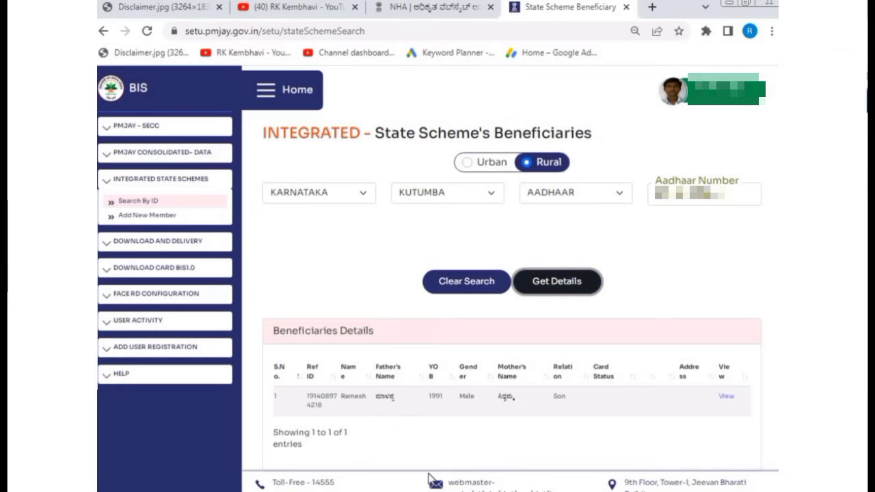
scroll(453, 415, down, 1)
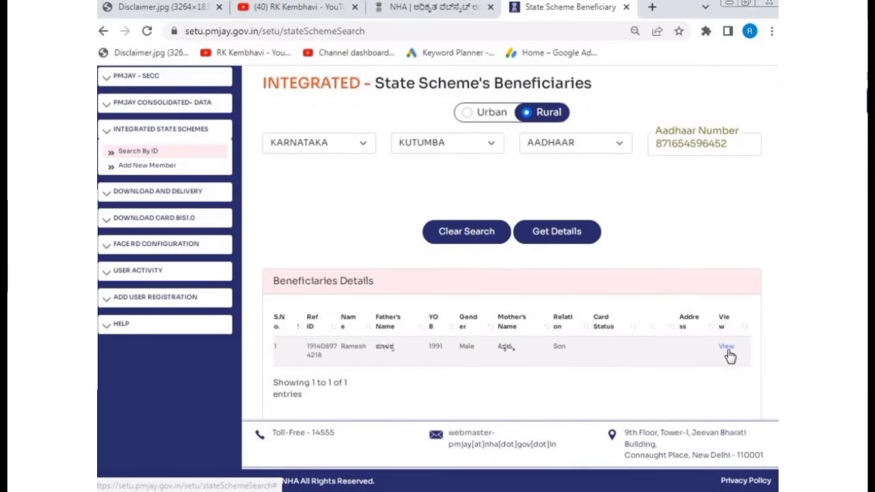
Step: Open the found record, tick Same as KUTUMBA, enter the date of birth, and fetch eKYC details
click(728, 348)
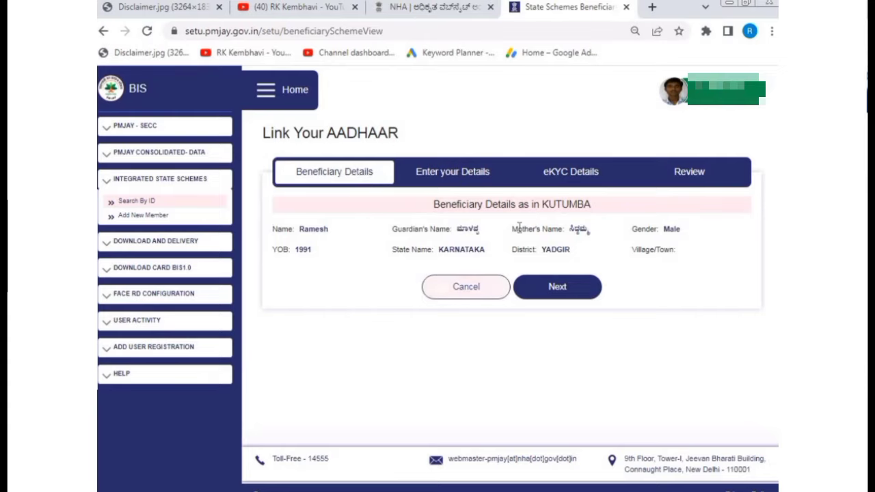
click(565, 300)
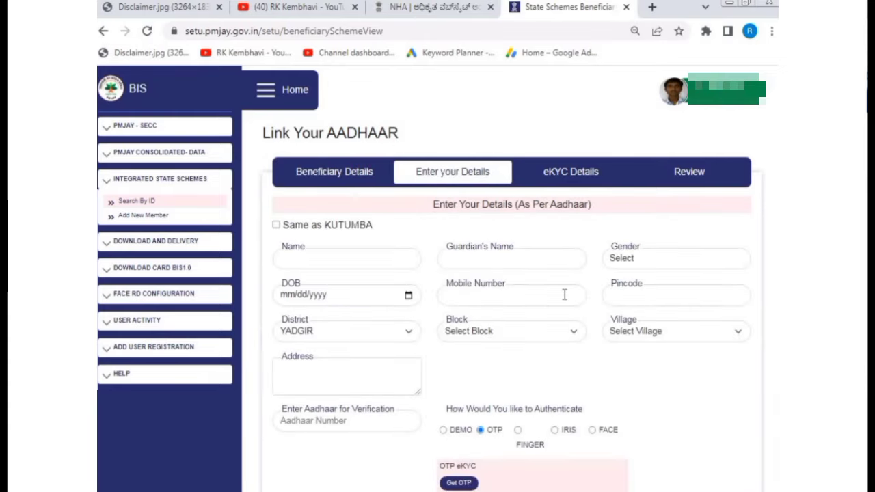
click(276, 226)
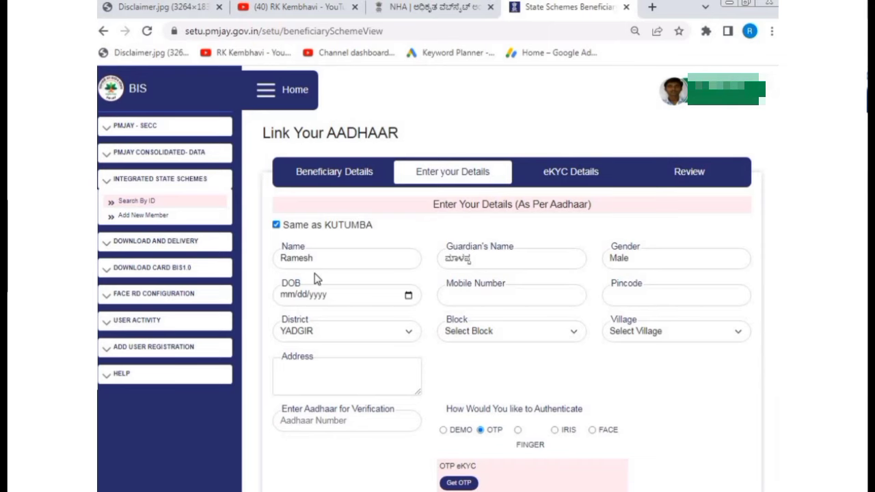
click(322, 294)
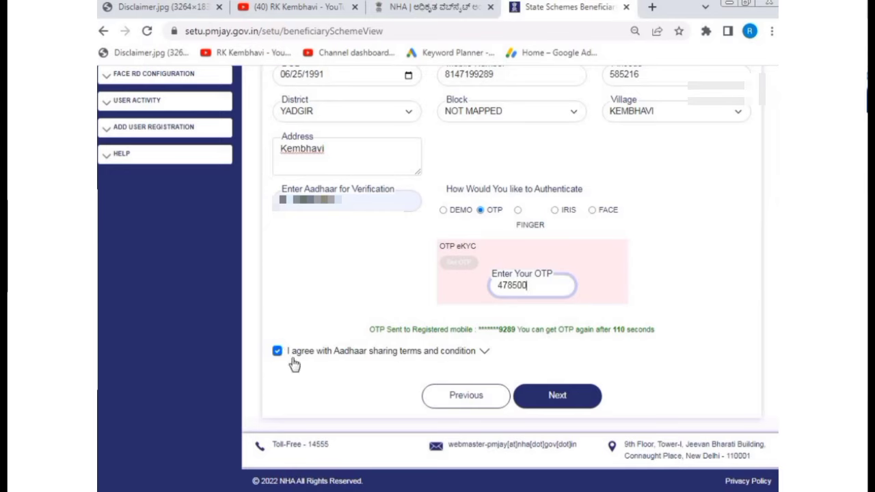
click(576, 406)
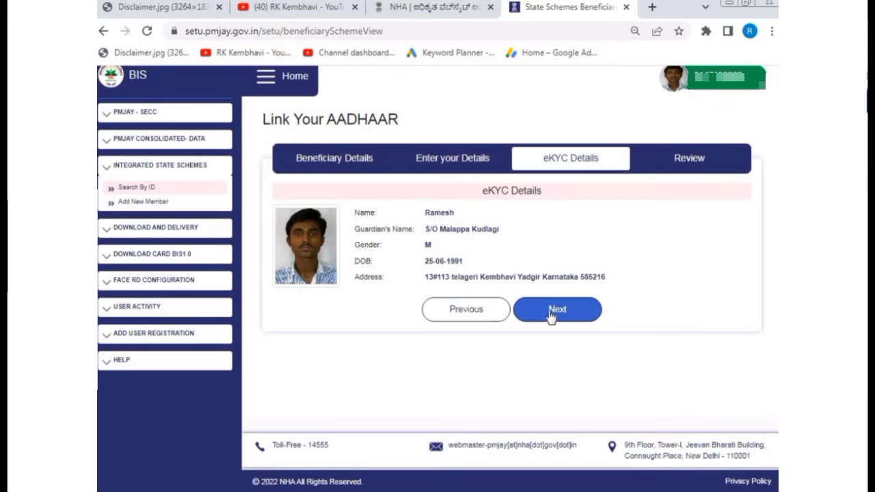
Step: Move to the Review step, fill in the captcha, and submit the Aadhaar linking
click(551, 313)
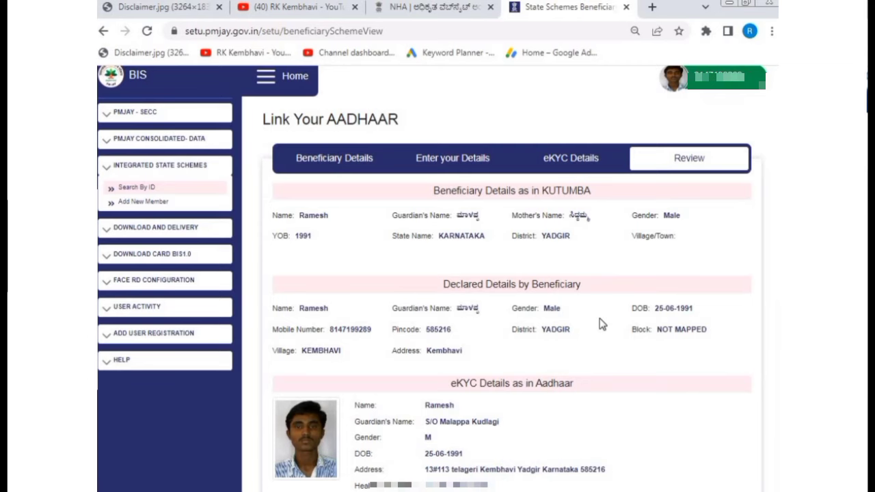
scroll(600, 324, down, 5)
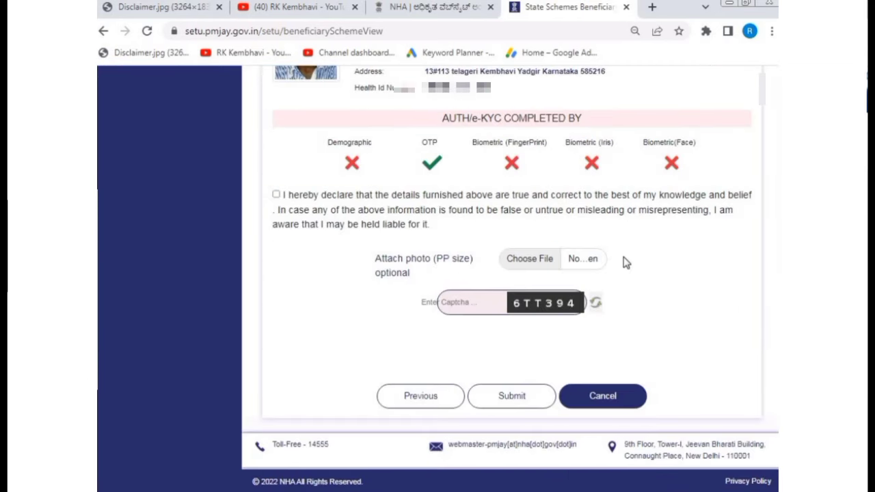
click(466, 298)
text(6TT394)
click(512, 396)
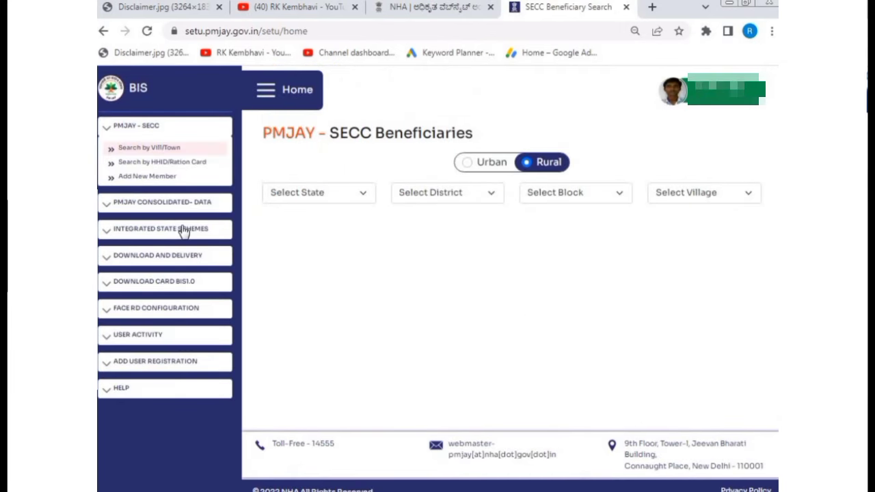
Step: Go to Download and Delivery's Download State Scheme Ayushman Card page
click(182, 230)
click(141, 254)
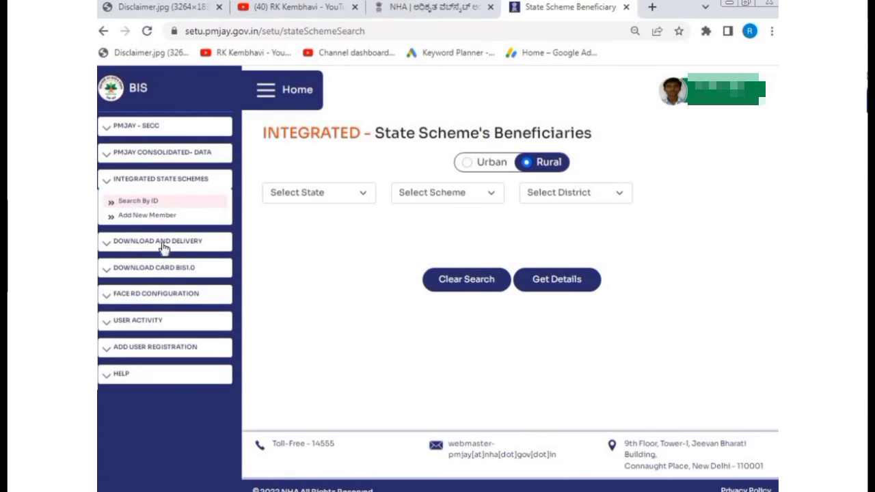
click(163, 244)
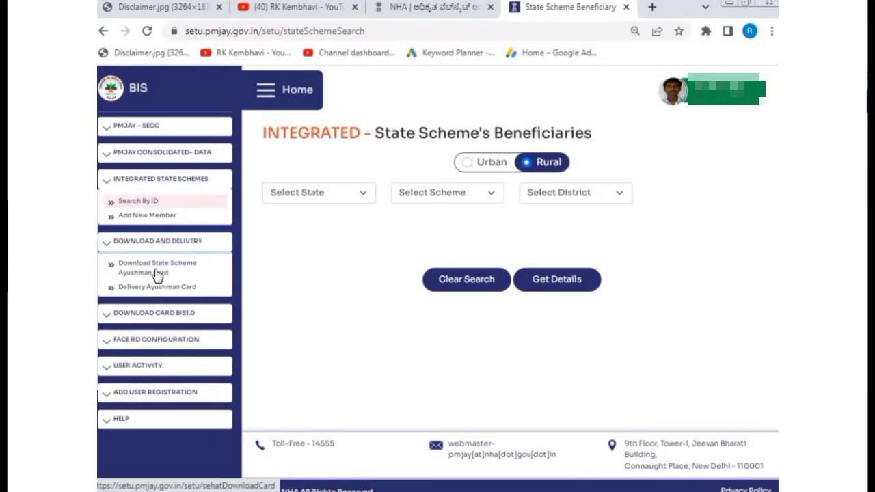
click(156, 272)
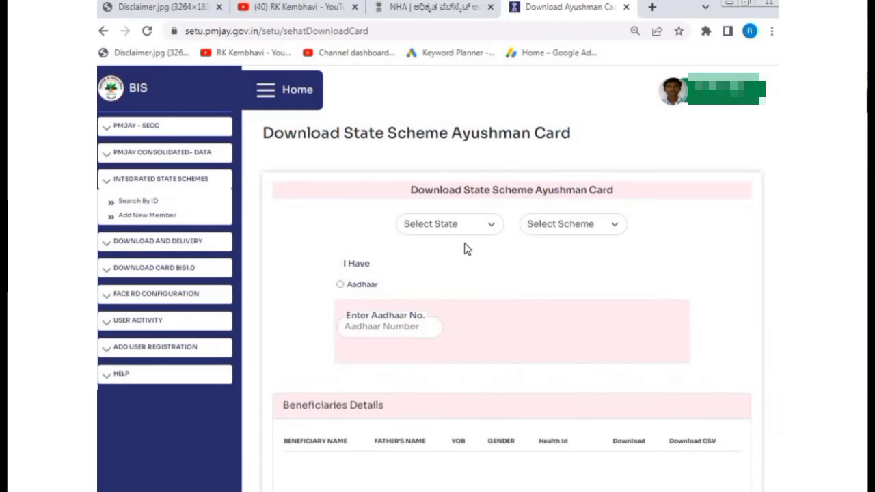
Step: Choose KARNATAKA as the state and KUTUMBA as the scheme
click(459, 225)
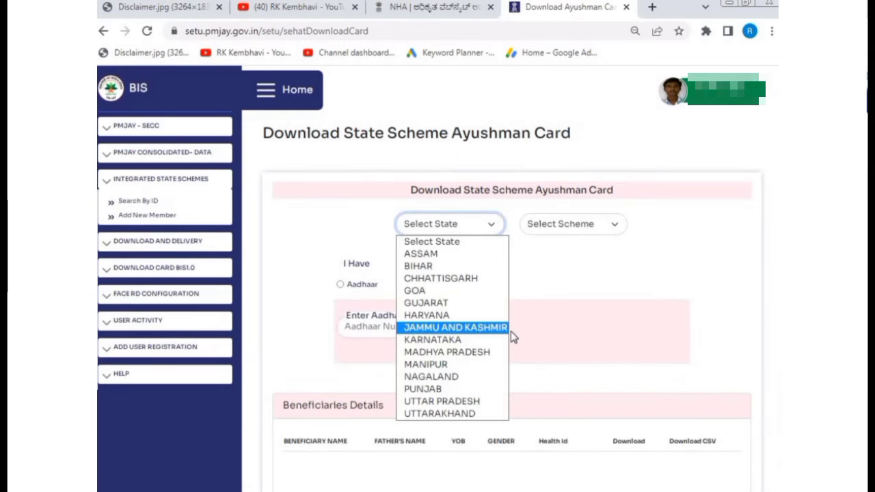
click(568, 305)
click(454, 223)
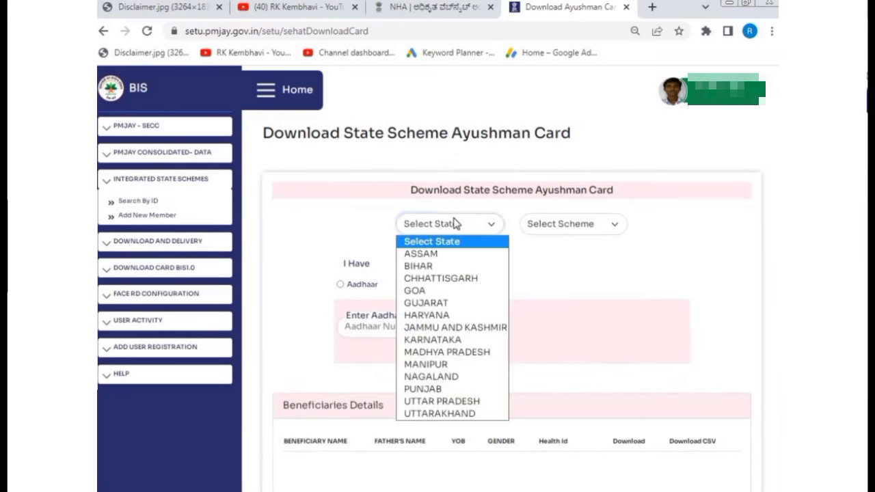
click(435, 340)
click(574, 225)
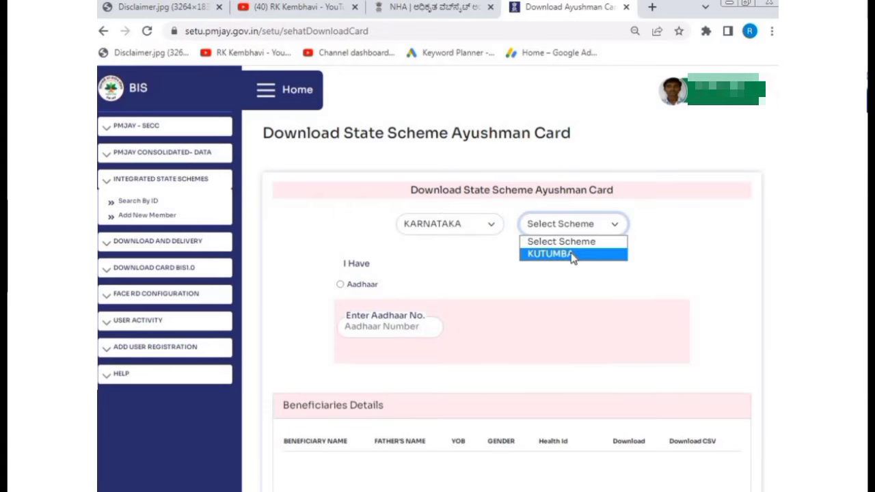
click(547, 252)
Step: Select Aadhaar lookup, fill in the beneficiary's saved Aadhaar number, and request an OTP
key(ctrl+minus)
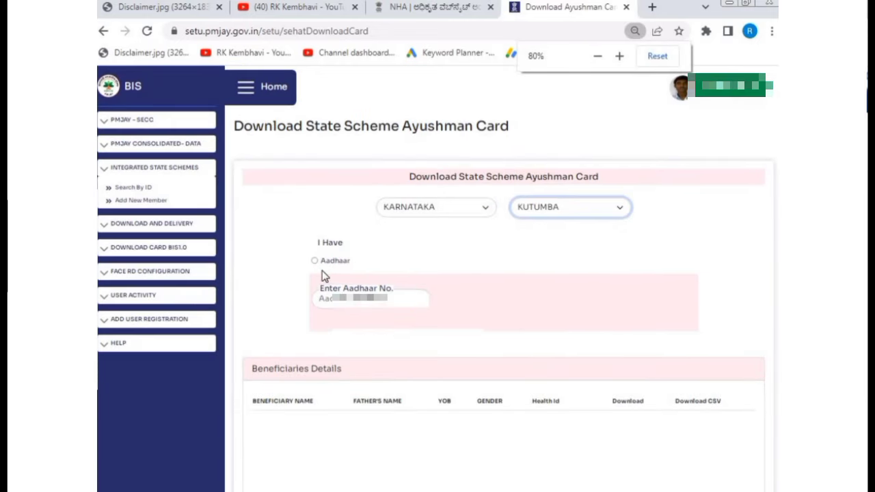
click(314, 260)
click(355, 300)
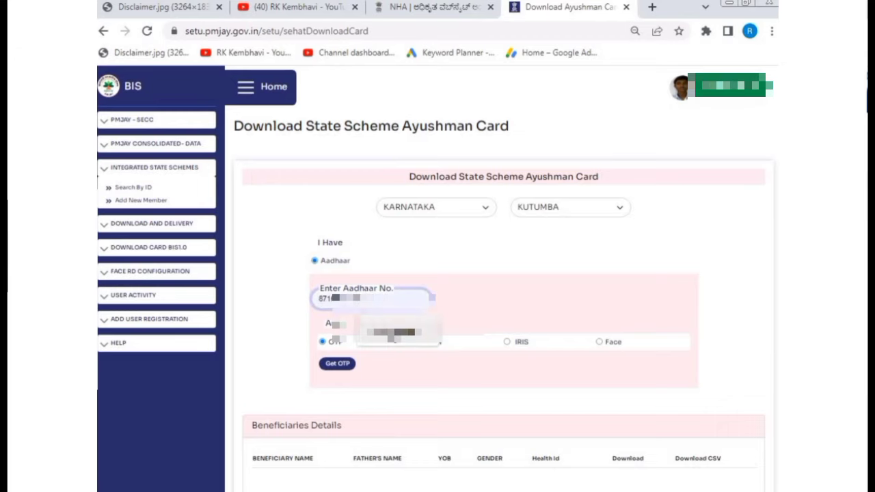
click(393, 335)
click(337, 363)
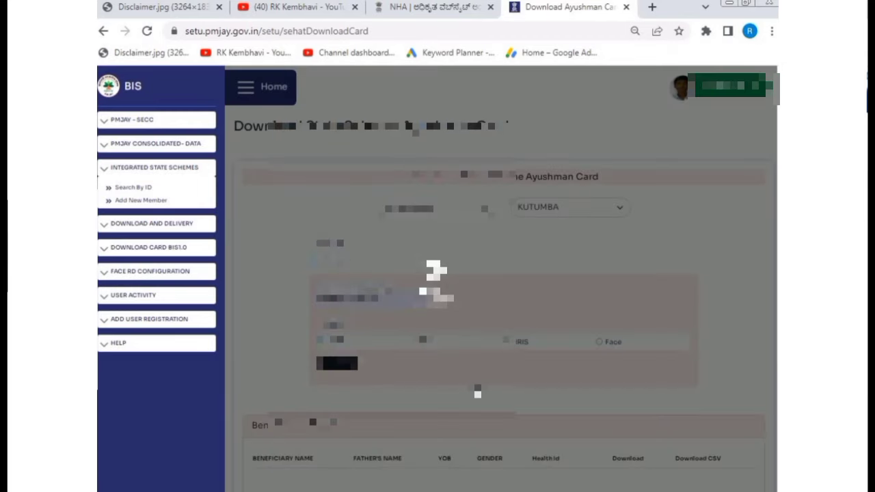
scroll(474, 400, down, 3)
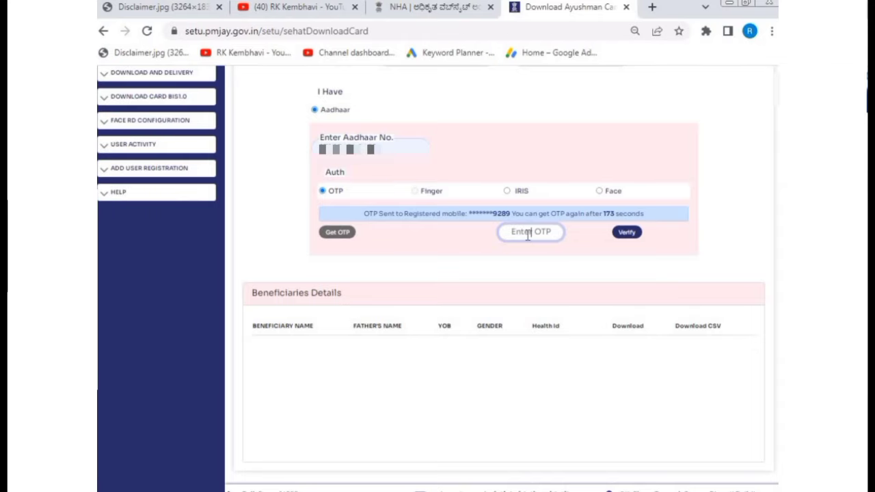
click(627, 234)
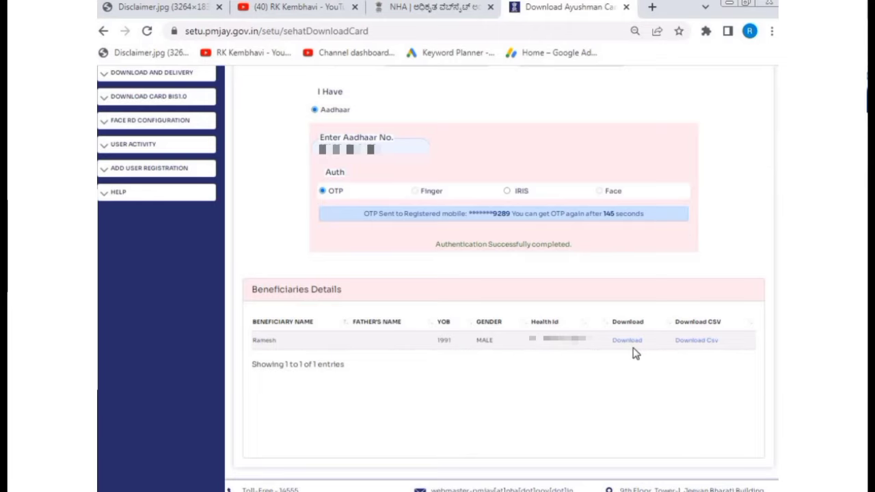
key(ctrl+plus)
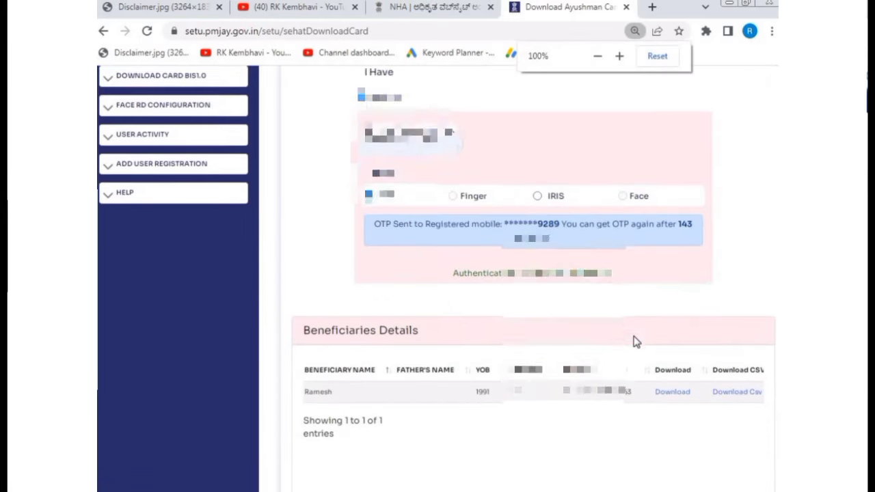
scroll(632, 342, down, 2)
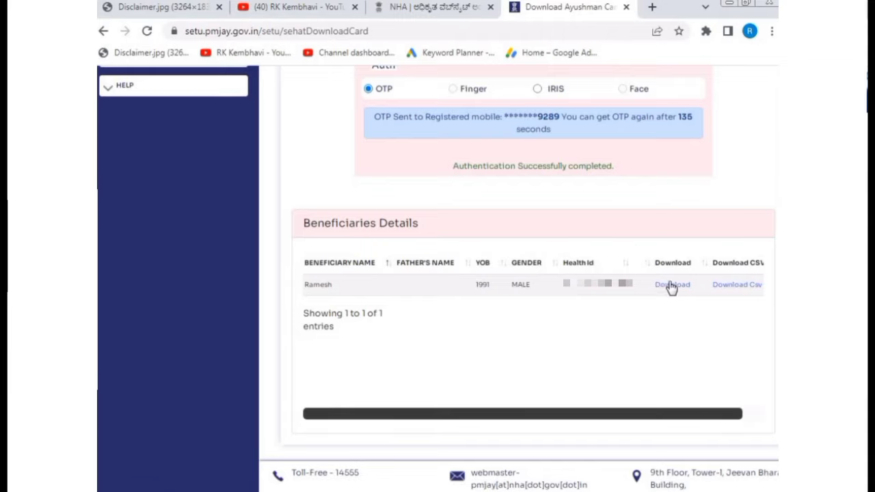
click(667, 285)
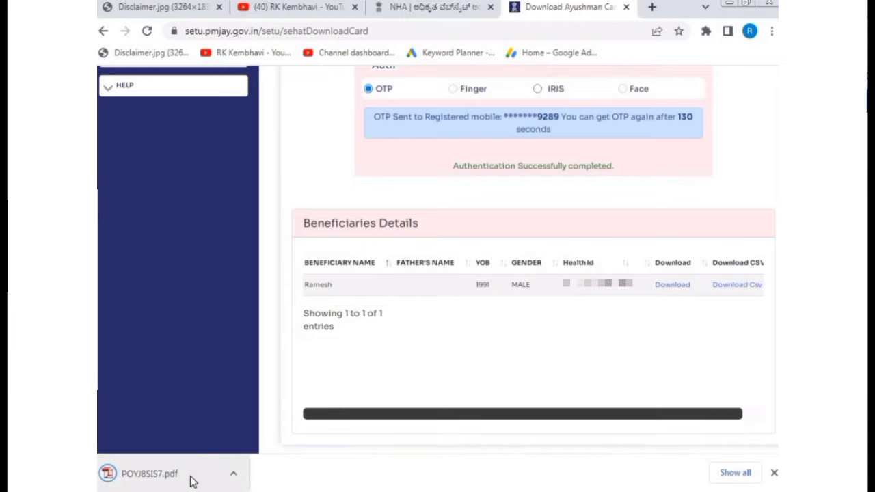
Step: Open the downloaded Ayushman card PDF at 75% zoom, then switch to the YouTube channel tab
click(193, 481)
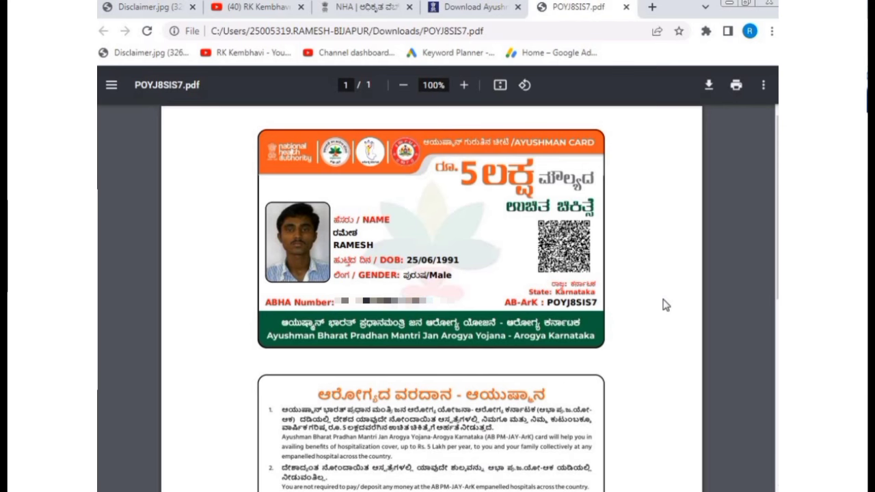
key(ctrl+minus)
key(ctrl+minus)
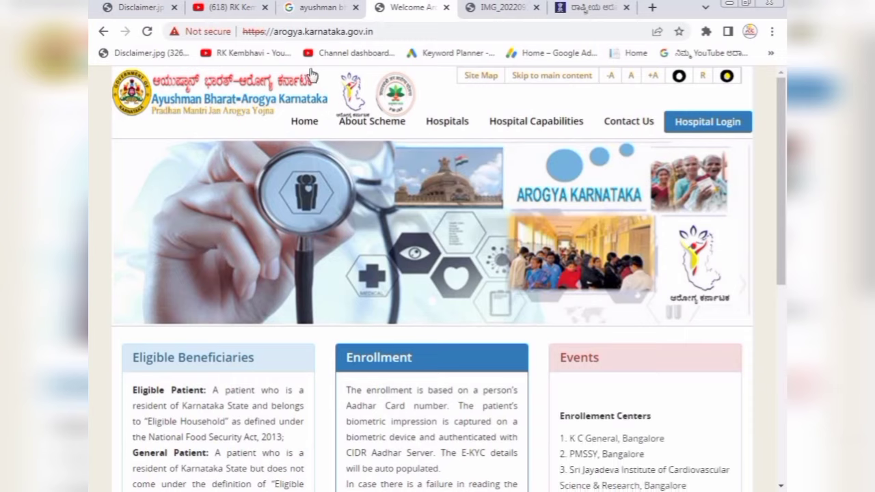
click(231, 12)
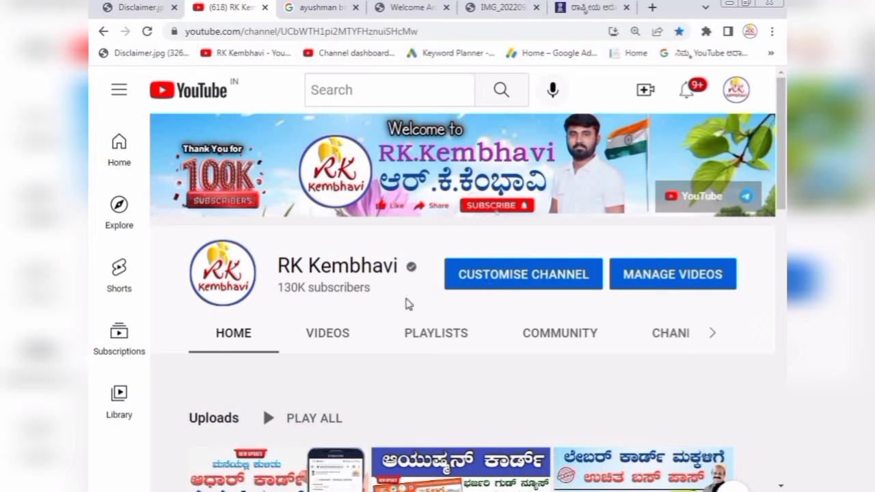